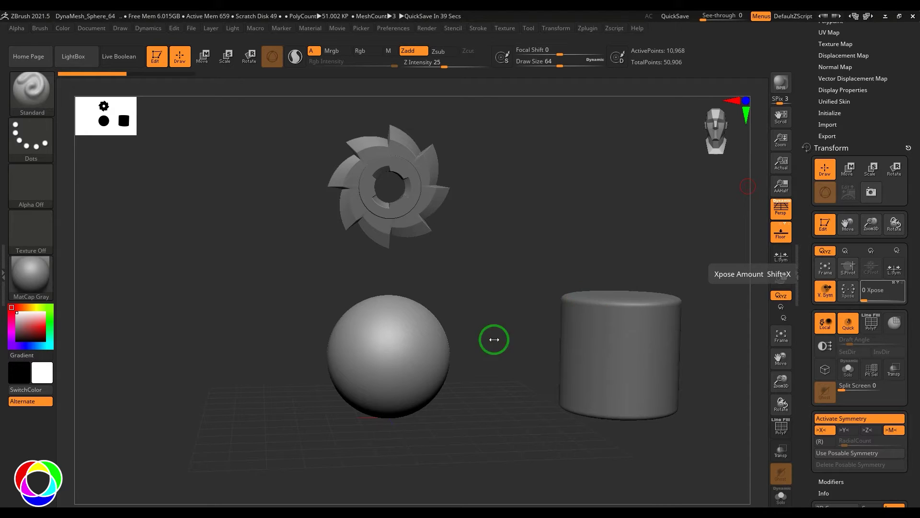
Bring the Subtool list into view and preview the gear and cylinder subtool thumbnails
{"action": "left_click_drag", "start_coordinate": [887, 113], "coordinate": [900, 241]}
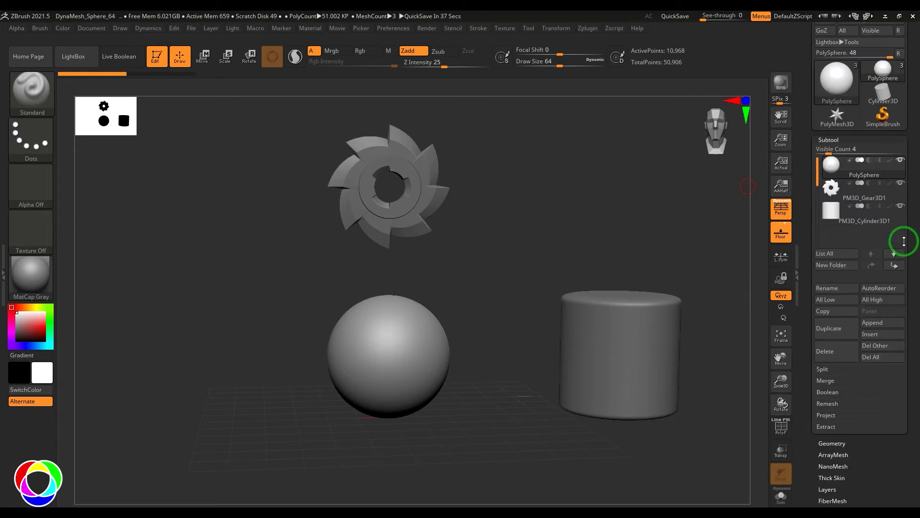
{"action": "mouse_move", "coordinate": [832, 243]}
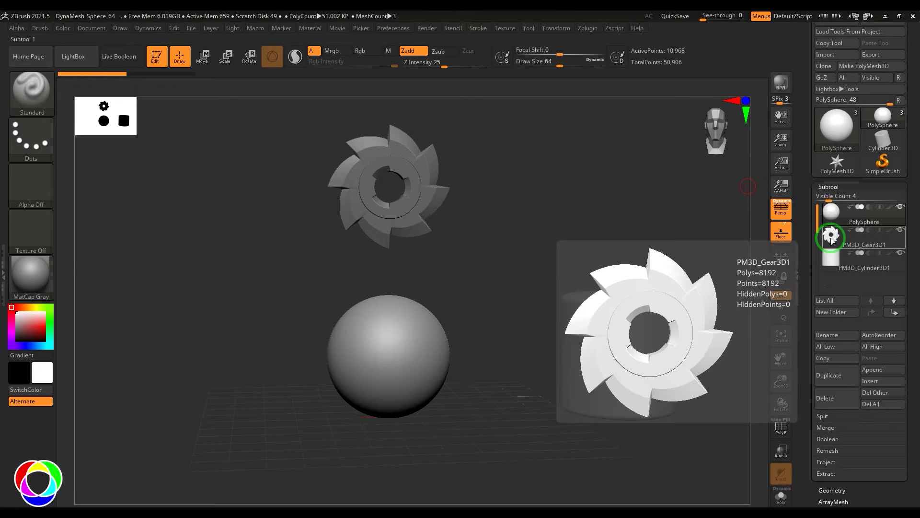
{"action": "mouse_move", "coordinate": [833, 270]}
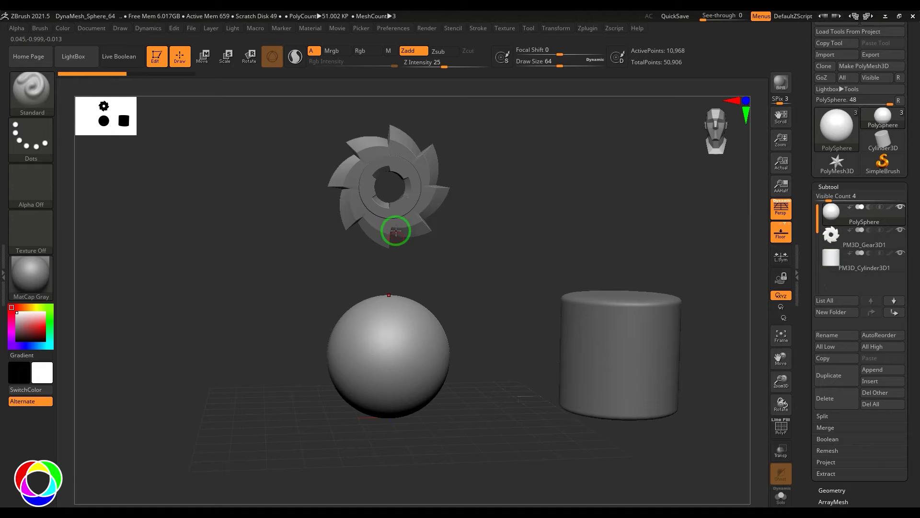
Select the gear subtool and enable Activate Symmetry with (R) radial symmetry in Transform
{"action": "left_click", "coordinate": [398, 219], "text": "alt"}
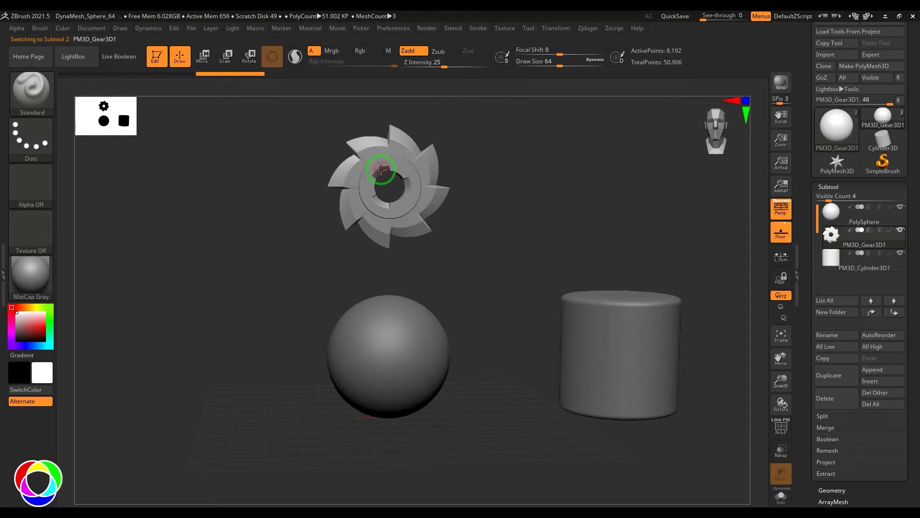
{"action": "left_click", "coordinate": [556, 28]}
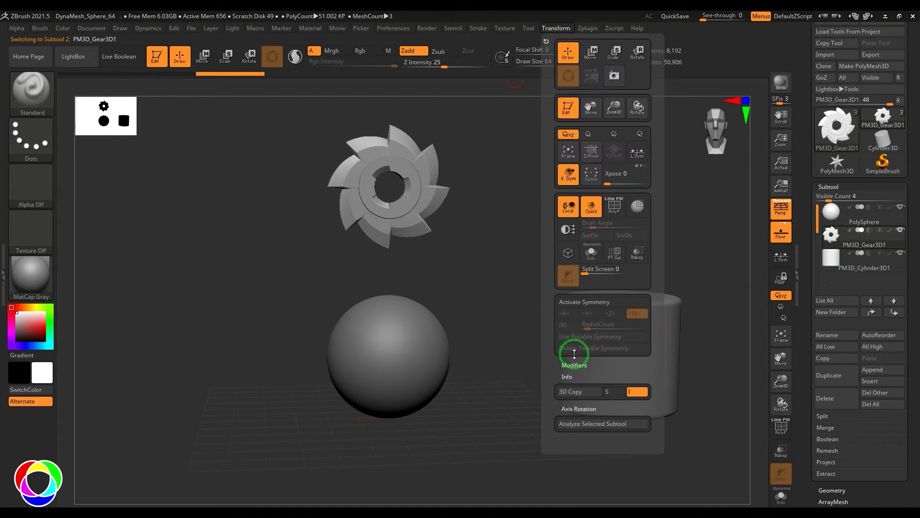
{"action": "left_click", "coordinate": [585, 302]}
{"action": "left_click", "coordinate": [564, 324]}
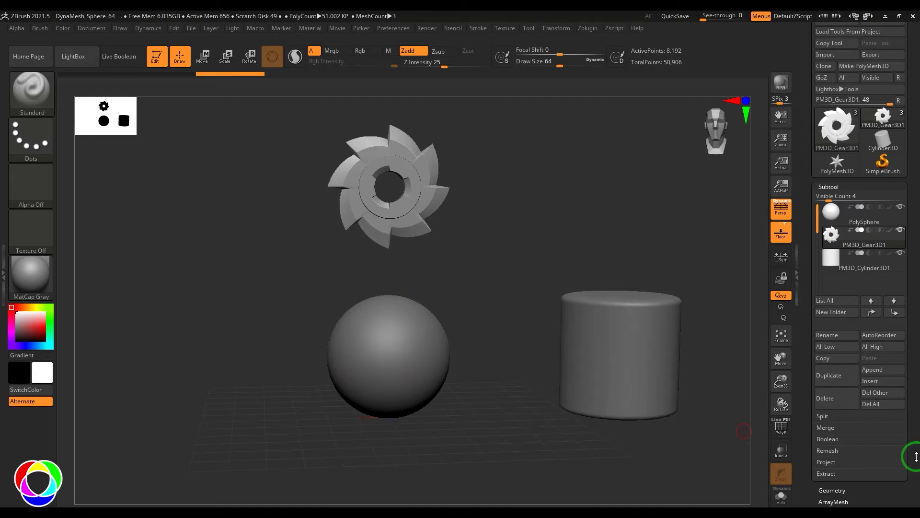
Dock the Transform palette in the right-side tray
{"action": "left_click_drag", "start_coordinate": [909, 480], "coordinate": [913, 421]}
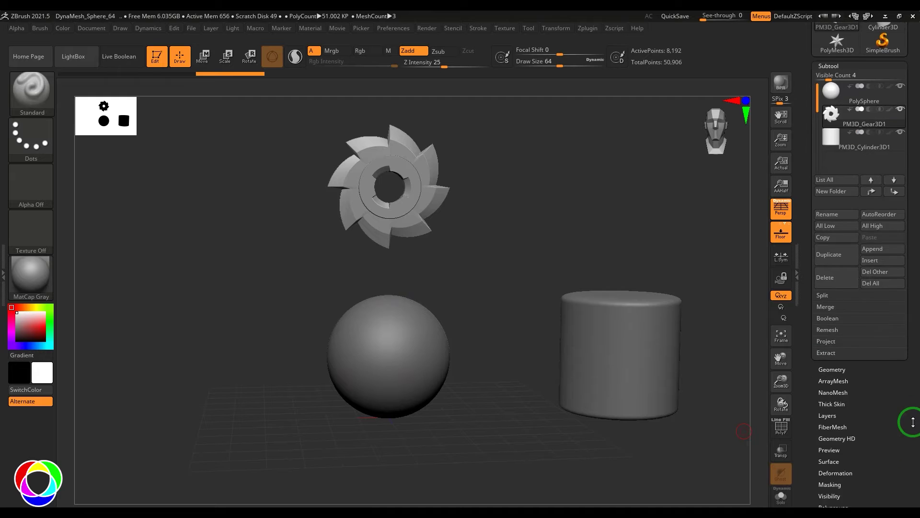
{"action": "left_click", "coordinate": [556, 28]}
{"action": "left_click_drag", "start_coordinate": [546, 41], "coordinate": [906, 335]}
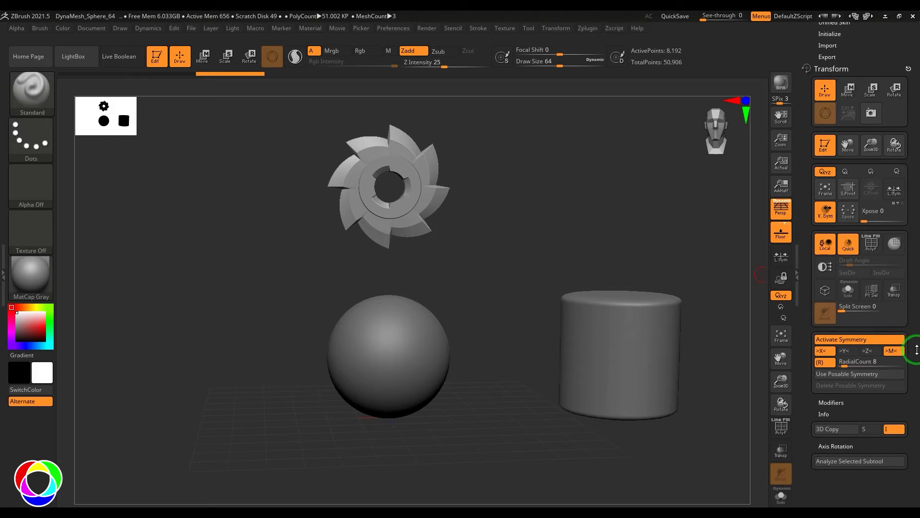
{"action": "left_click_drag", "start_coordinate": [897, 194], "coordinate": [901, 221]}
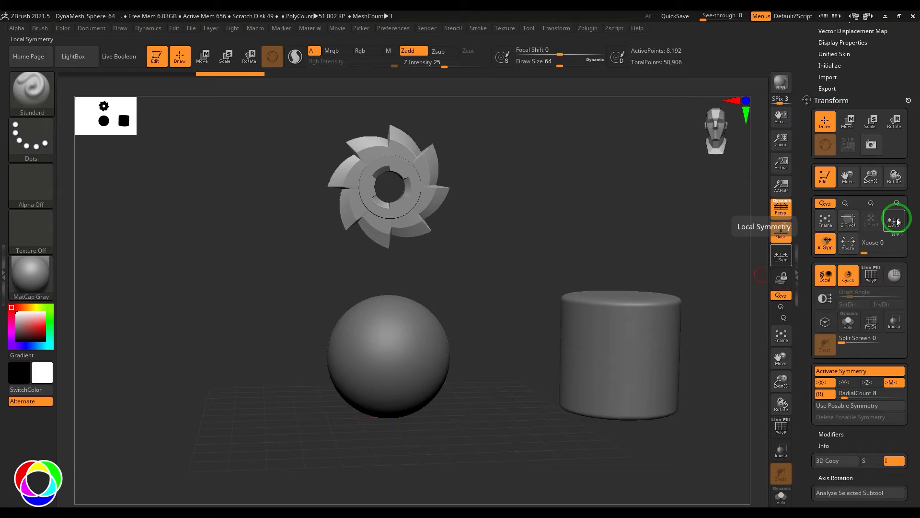
Enable L.Sym, set the radial axis to Z, and sculpt repeated strokes on the gear
{"action": "left_click", "coordinate": [898, 221]}
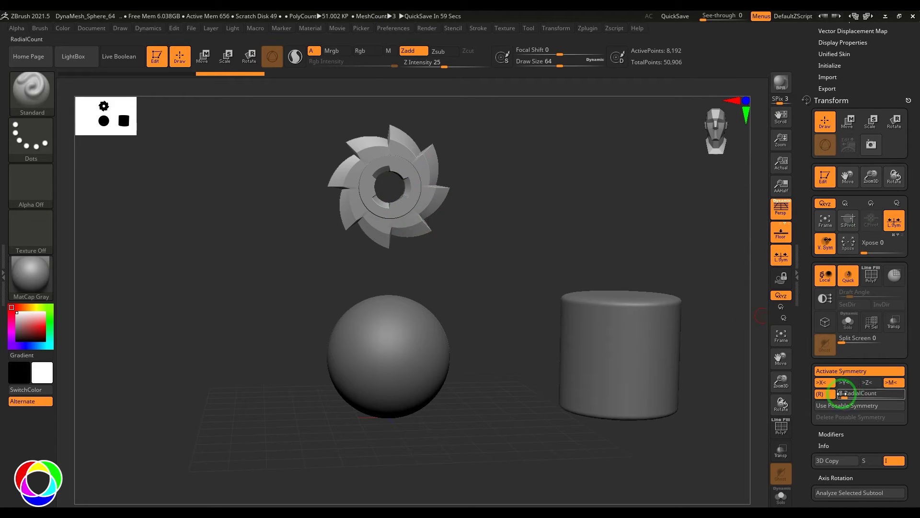
{"action": "left_click", "coordinate": [821, 382]}
{"action": "left_click", "coordinate": [844, 382]}
{"action": "left_click", "coordinate": [845, 382]}
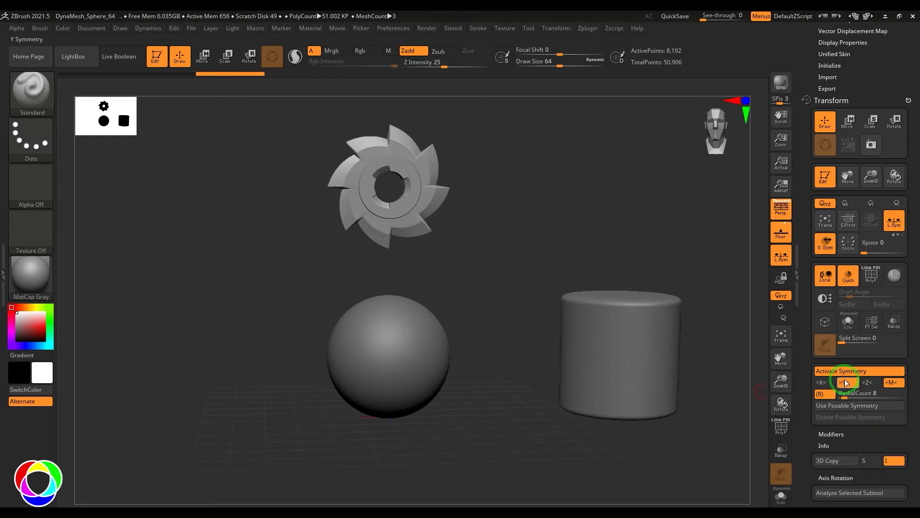
{"action": "left_click", "coordinate": [868, 382]}
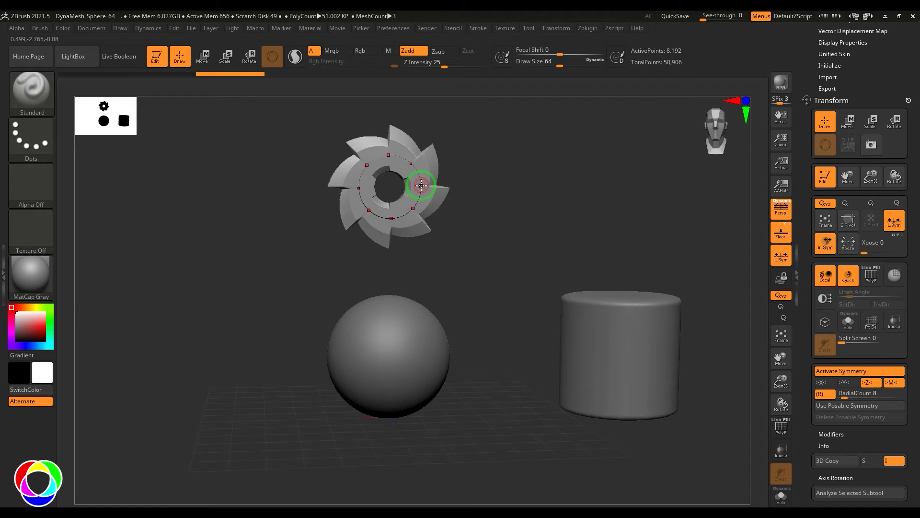
{"action": "mouse_move", "coordinate": [421, 185]}
{"action": "left_mouse_down"}
{"action": "mouse_move", "coordinate": [401, 206]}
{"action": "mouse_move", "coordinate": [425, 164]}
{"action": "mouse_move", "coordinate": [432, 206]}
{"action": "mouse_move", "coordinate": [428, 173]}
{"action": "left_mouse_up"}
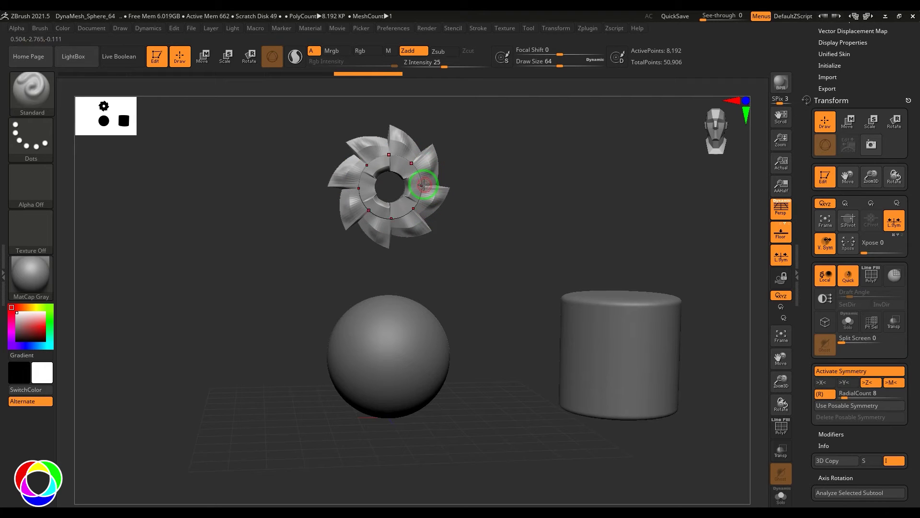
Select the cylinder and enable radial symmetry with 8 repeats around the Y axis
{"action": "left_click", "coordinate": [639, 334], "text": "alt"}
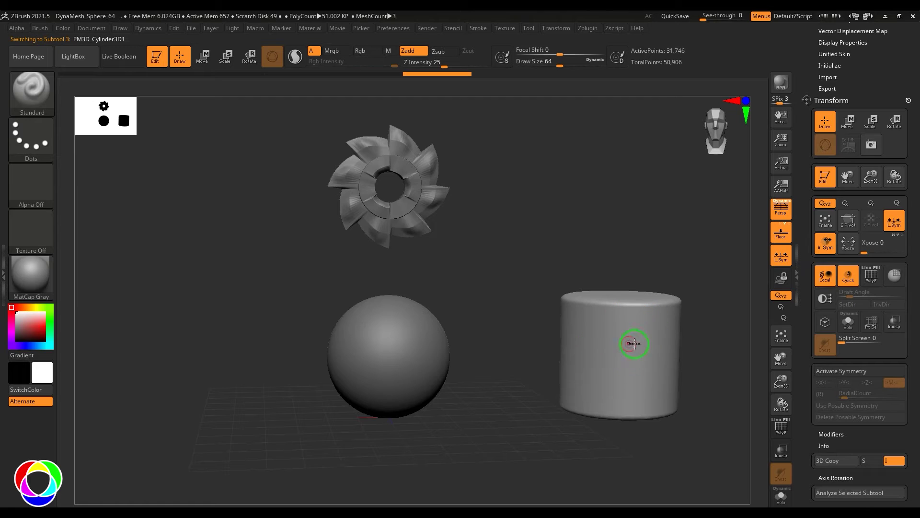
{"action": "left_click", "coordinate": [826, 370]}
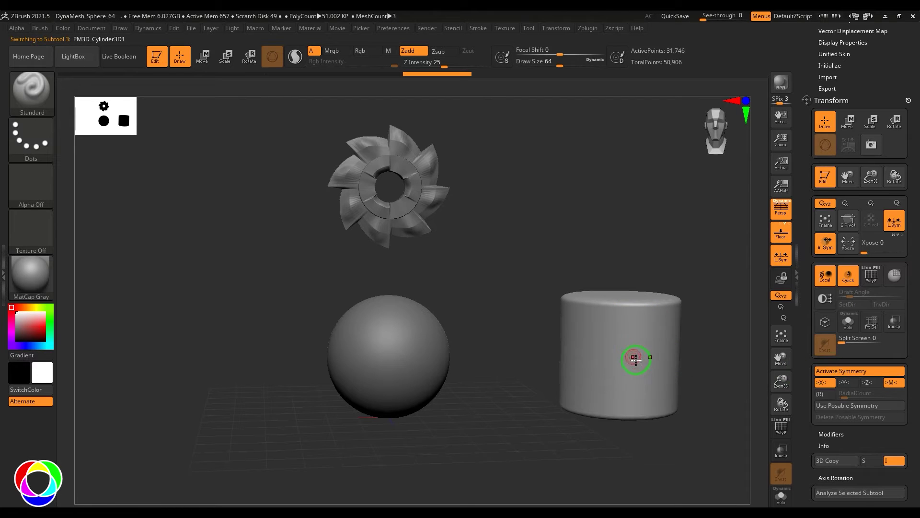
{"action": "left_click", "coordinate": [820, 393]}
{"action": "left_click", "coordinate": [843, 382]}
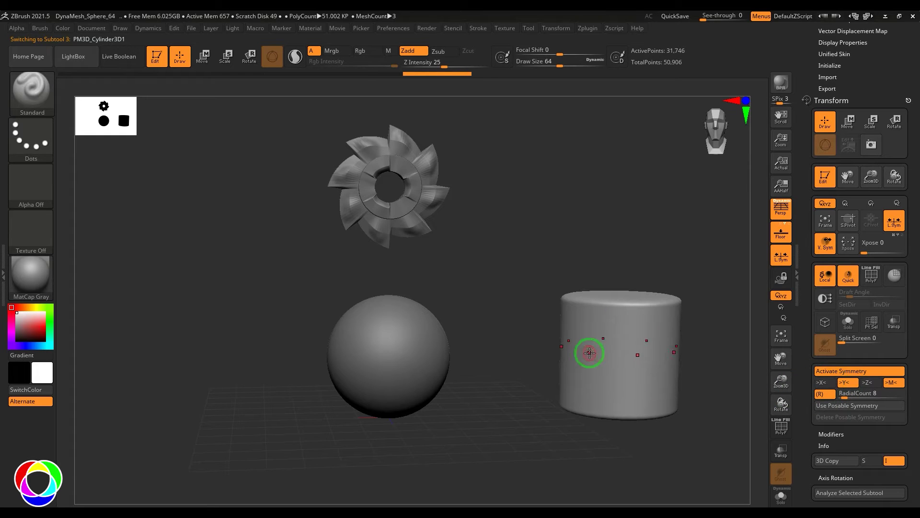
Sculpt a wavy ridge repeated around the cylinder's side, then reselect the cylinder subtool
{"action": "mouse_move", "coordinate": [589, 354]}
{"action": "left_mouse_down"}
{"action": "mouse_move", "coordinate": [608, 334]}
{"action": "mouse_move", "coordinate": [619, 396]}
{"action": "left_mouse_up"}
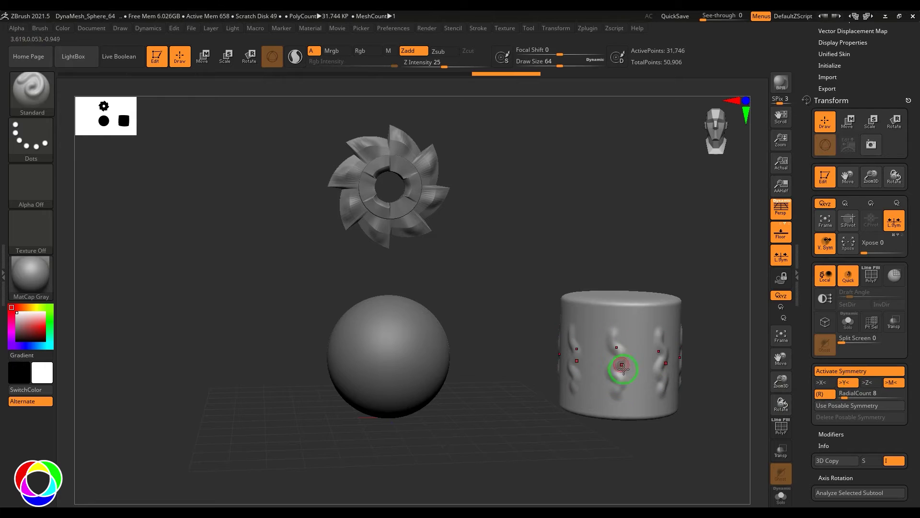
{"action": "left_click", "coordinate": [426, 198], "text": "alt"}
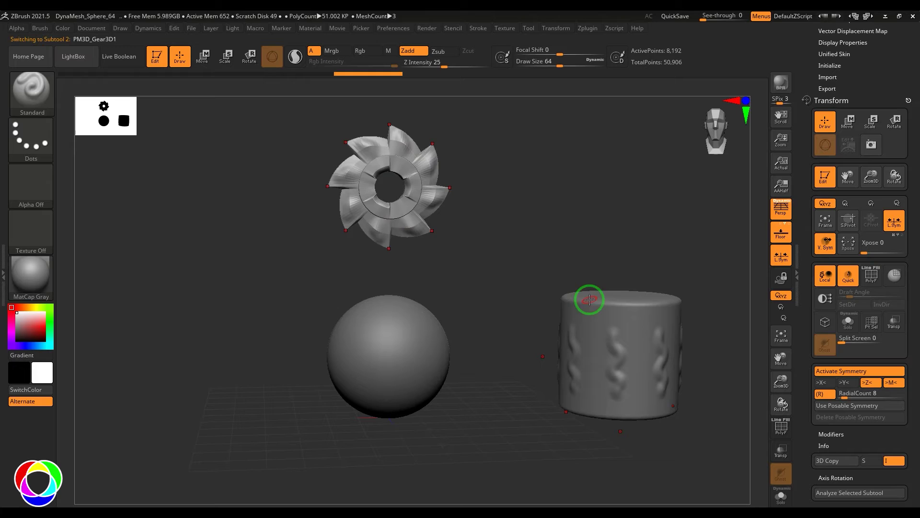
{"action": "left_click", "coordinate": [625, 353], "text": "alt"}
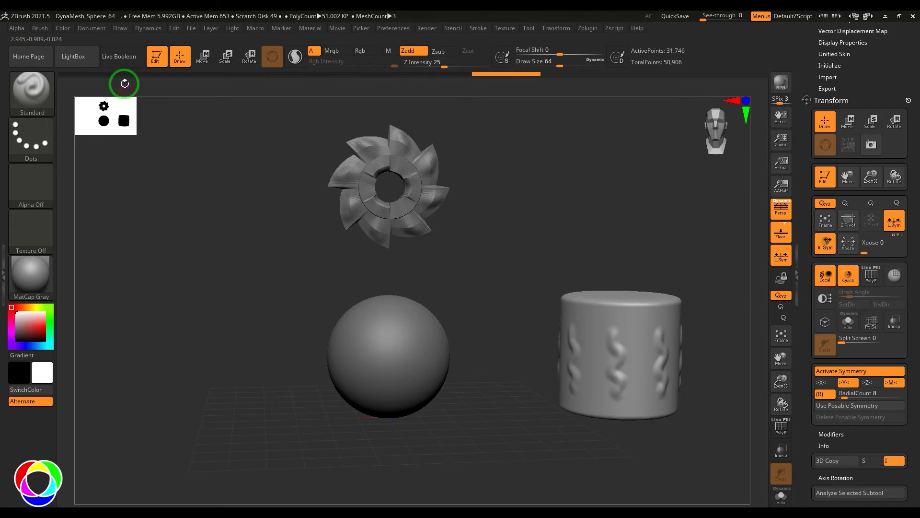
Load DemoHeadFemale without saving, show its PolyFrame wireframe, and view it front-on
{"action": "left_click", "coordinate": [76, 56]}
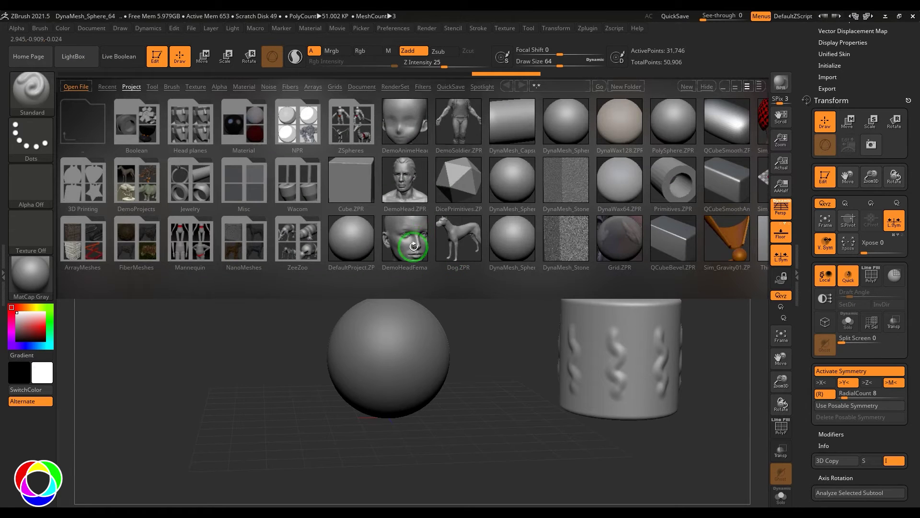
{"action": "double_click", "coordinate": [404, 254]}
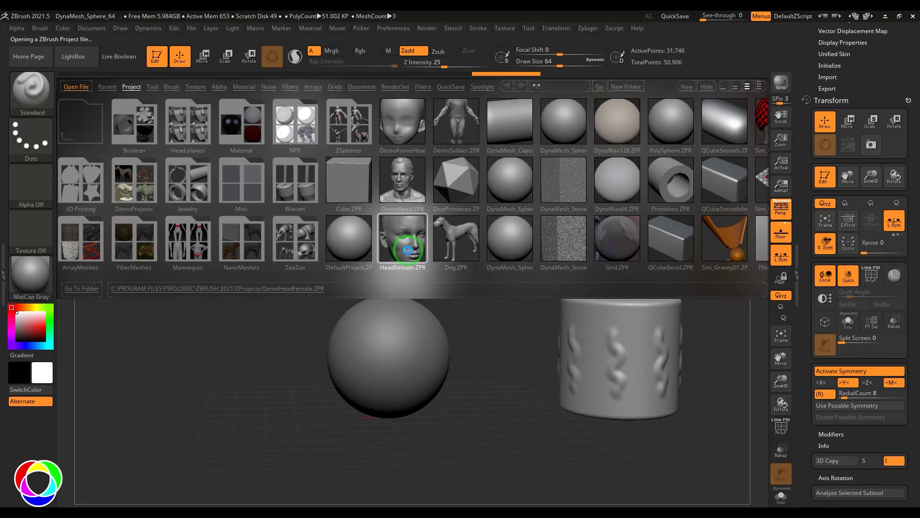
{"action": "left_click", "coordinate": [484, 297]}
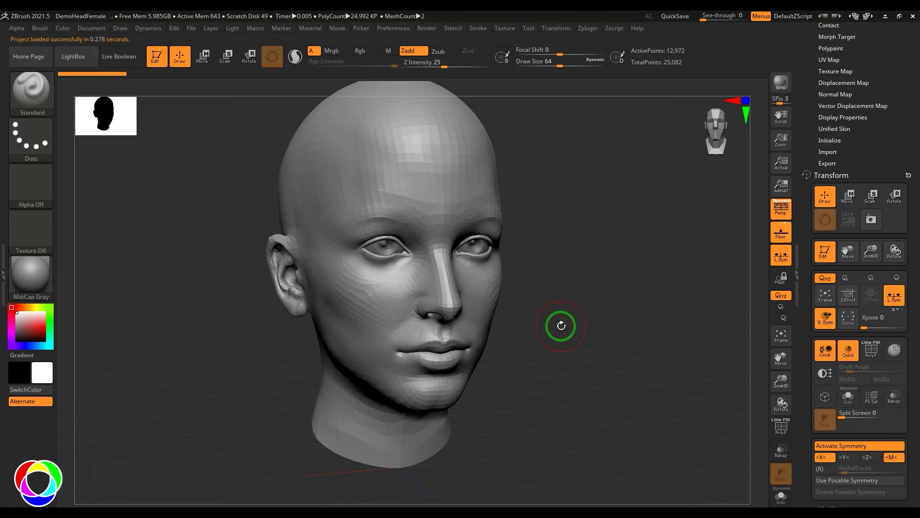
{"action": "key", "text": "shift+f"}
{"action": "left_click_drag", "start_coordinate": [510, 298], "coordinate": [571, 333], "text": "shift"}
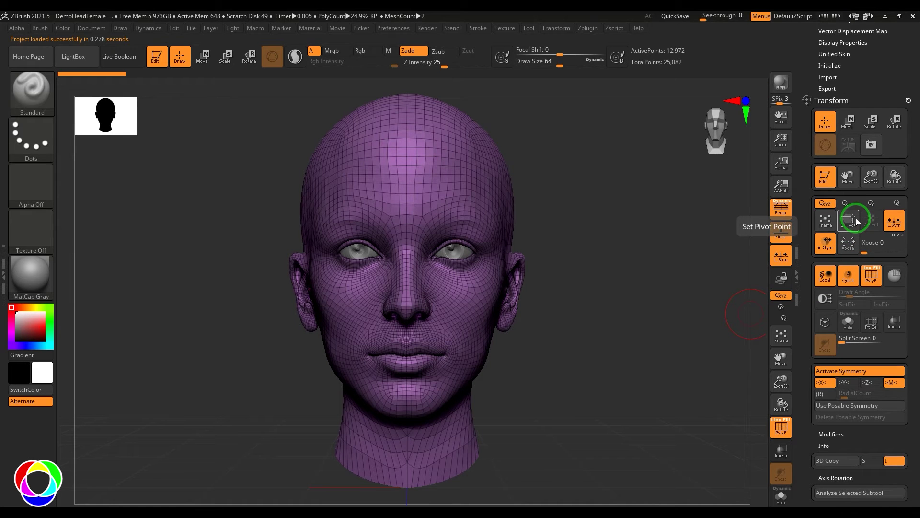
{"action": "key", "text": "ctrl"}
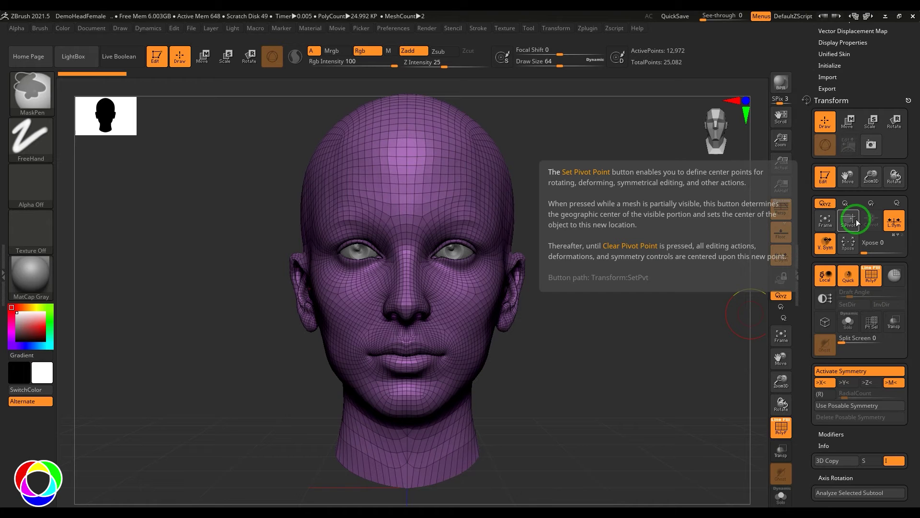
Set the pivot at the centre of the visible eyes and teeth with S.Pivot
{"action": "key", "text": "ctrl"}
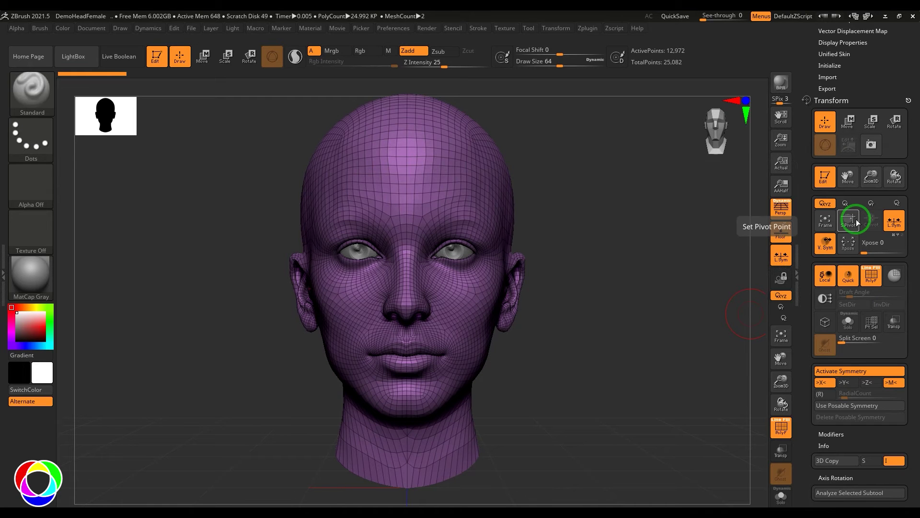
{"action": "left_click_drag", "start_coordinate": [719, 268], "coordinate": [672, 253]}
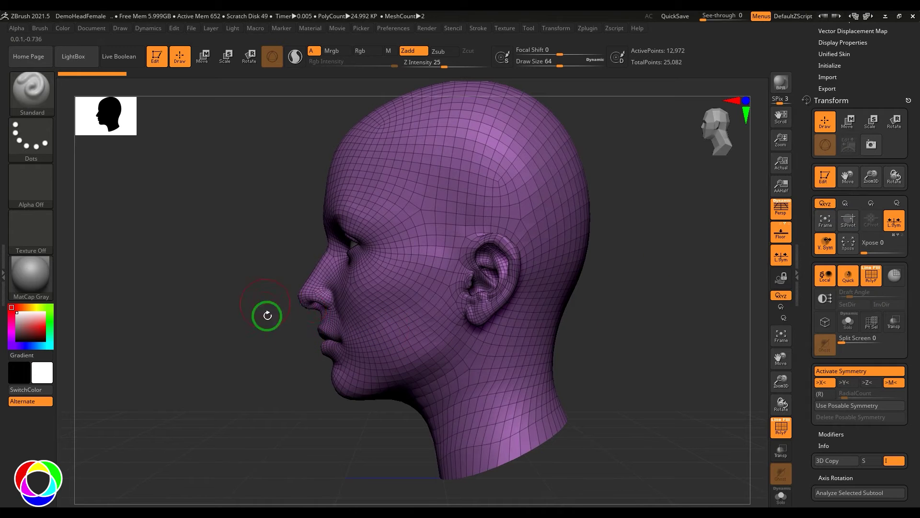
{"action": "mouse_move", "coordinate": [277, 282]}
{"action": "left_mouse_down", "text": "alt"}
{"action": "mouse_move", "coordinate": [355, 290]}
{"action": "mouse_move", "coordinate": [355, 394]}
{"action": "mouse_move", "coordinate": [476, 325]}
{"action": "mouse_move", "coordinate": [404, 347]}
{"action": "mouse_move", "coordinate": [365, 308]}
{"action": "mouse_move", "coordinate": [390, 317]}
{"action": "mouse_move", "coordinate": [370, 360]}
{"action": "mouse_move", "coordinate": [446, 360]}
{"action": "mouse_move", "coordinate": [253, 328]}
{"action": "mouse_move", "coordinate": [308, 331]}
{"action": "left_mouse_up", "text": "alt"}
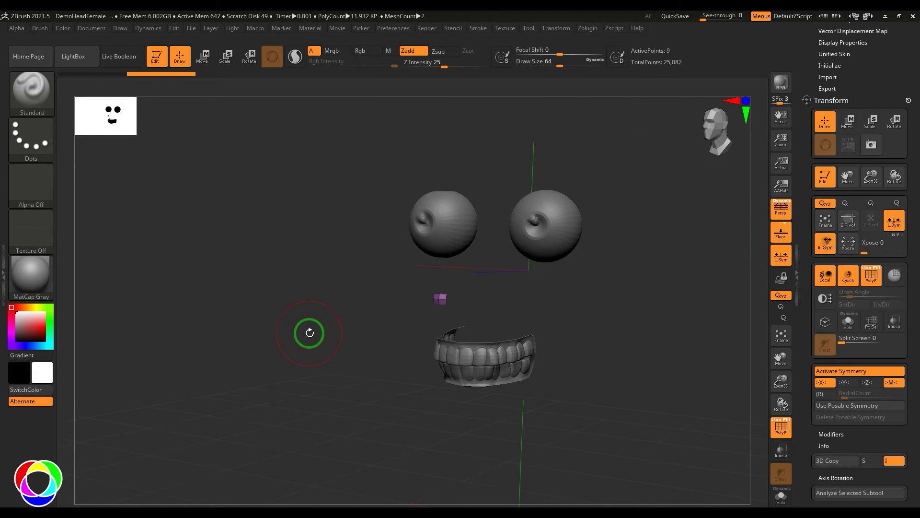
{"action": "left_click", "coordinate": [846, 224]}
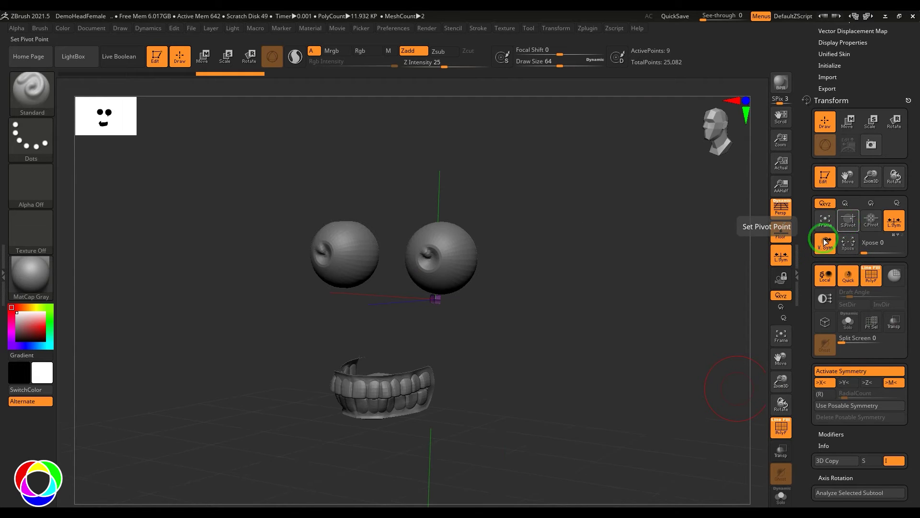
{"action": "left_click_drag", "start_coordinate": [623, 331], "coordinate": [586, 351]}
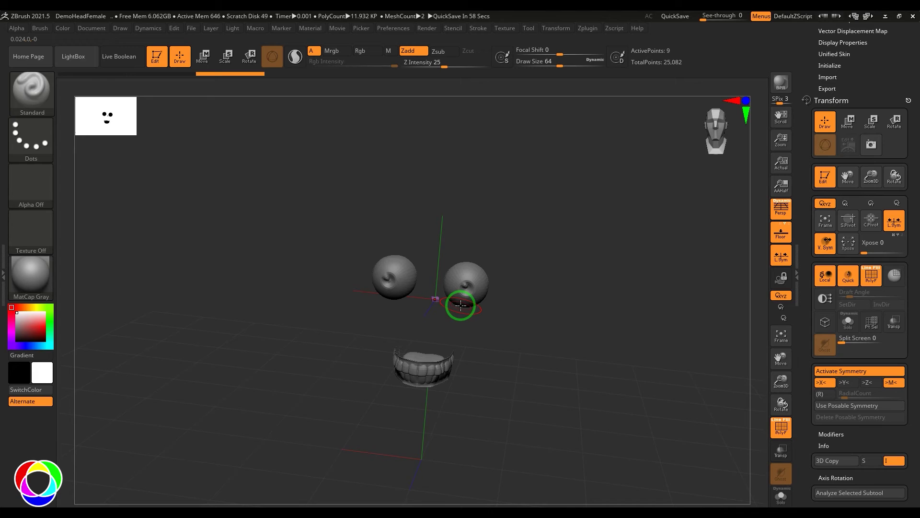
Unhide the full head mesh and clear the custom pivot with C.Pivot
{"action": "left_click", "coordinate": [602, 323], "text": "ctrl+shift"}
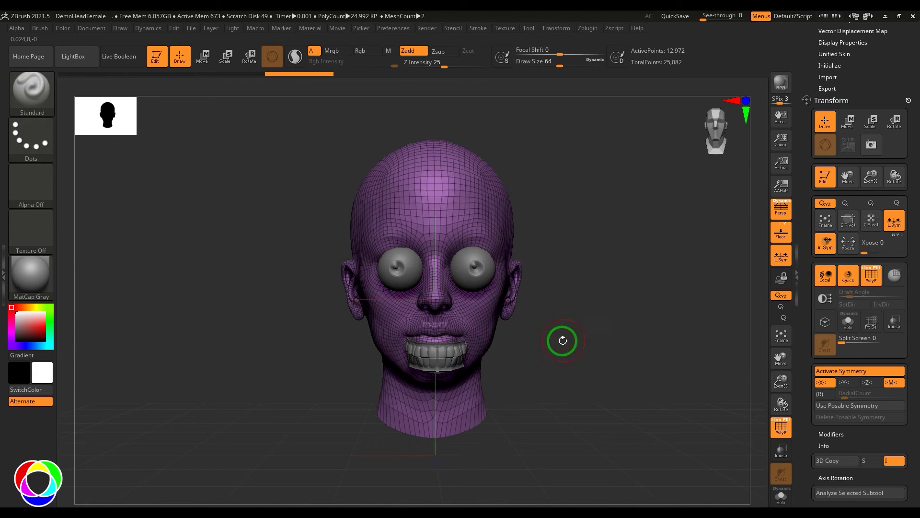
{"action": "left_click_drag", "start_coordinate": [562, 341], "coordinate": [451, 326]}
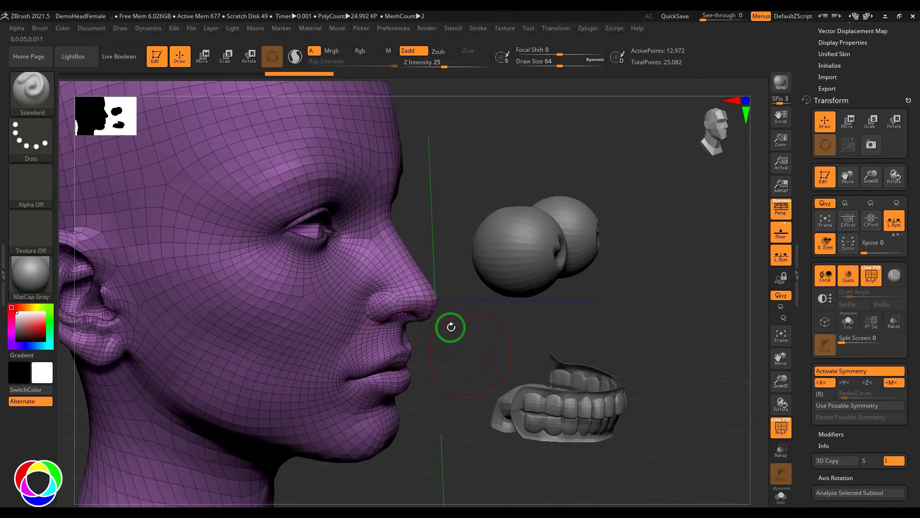
{"action": "left_click_drag", "start_coordinate": [648, 329], "coordinate": [656, 303]}
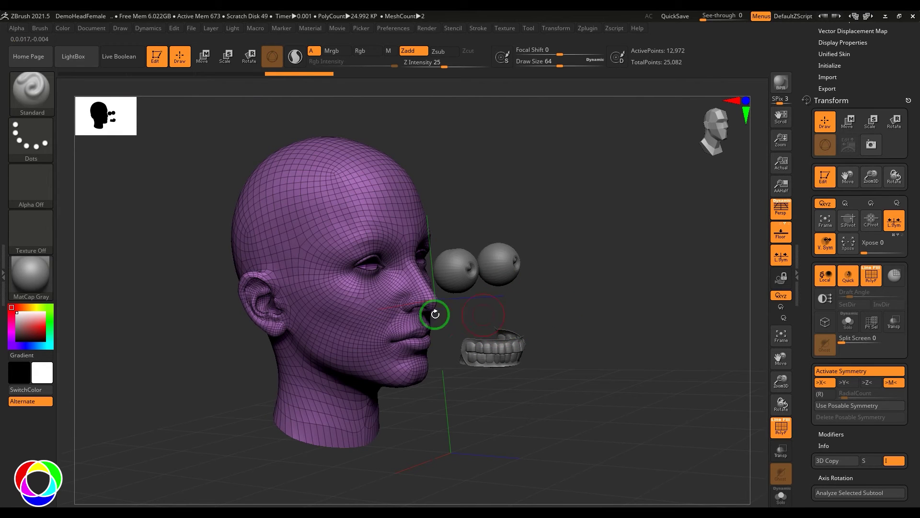
{"action": "left_click", "coordinate": [871, 222]}
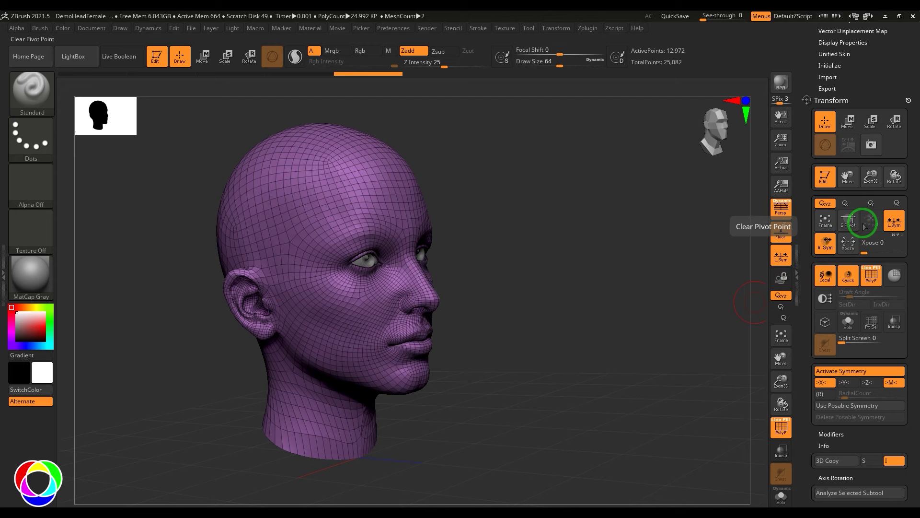
Turn the head to a straight front view
{"action": "left_click_drag", "start_coordinate": [539, 322], "coordinate": [603, 330]}
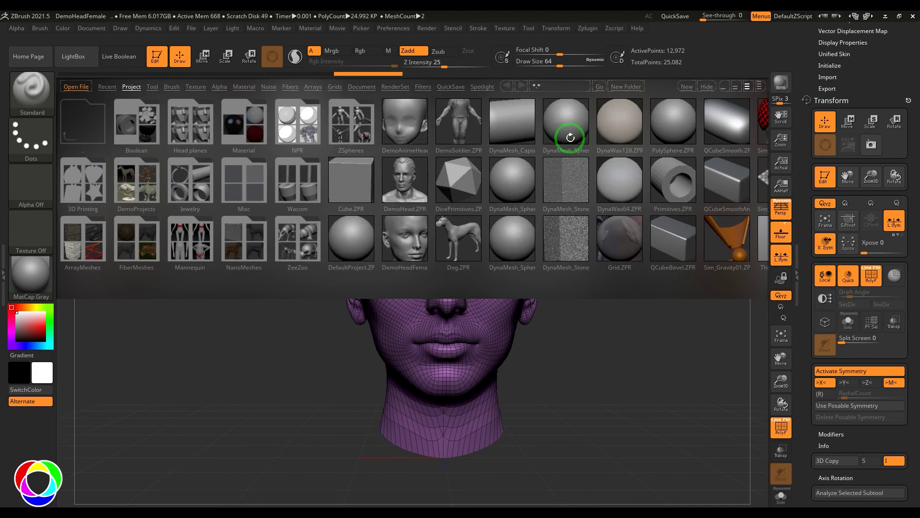
Open DynaMesh_Sphere_64 without saving, hide all but its right edge, and enable X symmetry
{"action": "double_click", "coordinate": [565, 123]}
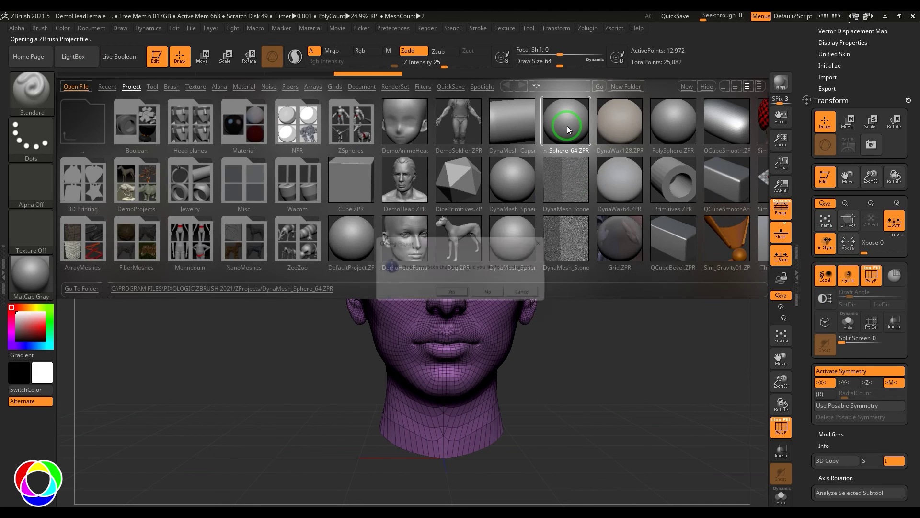
{"action": "left_click", "coordinate": [490, 294]}
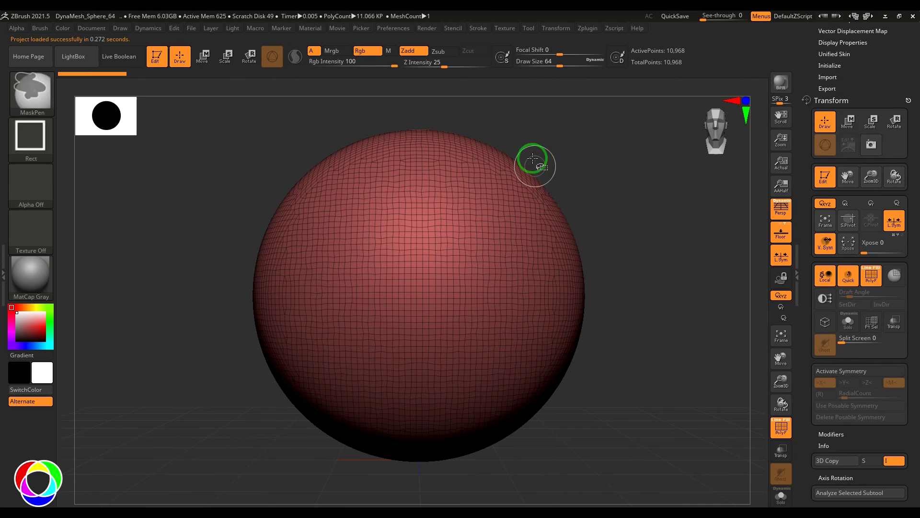
{"action": "mouse_move", "coordinate": [517, 137]}
{"action": "left_mouse_down", "text": "ctrl+shift"}
{"action": "mouse_move", "coordinate": [629, 471]}
{"action": "mouse_move", "coordinate": [622, 402]}
{"action": "mouse_move", "coordinate": [641, 392]}
{"action": "mouse_move", "coordinate": [641, 376]}
{"action": "mouse_move", "coordinate": [652, 387]}
{"action": "left_mouse_up", "text": "ctrl+shift"}
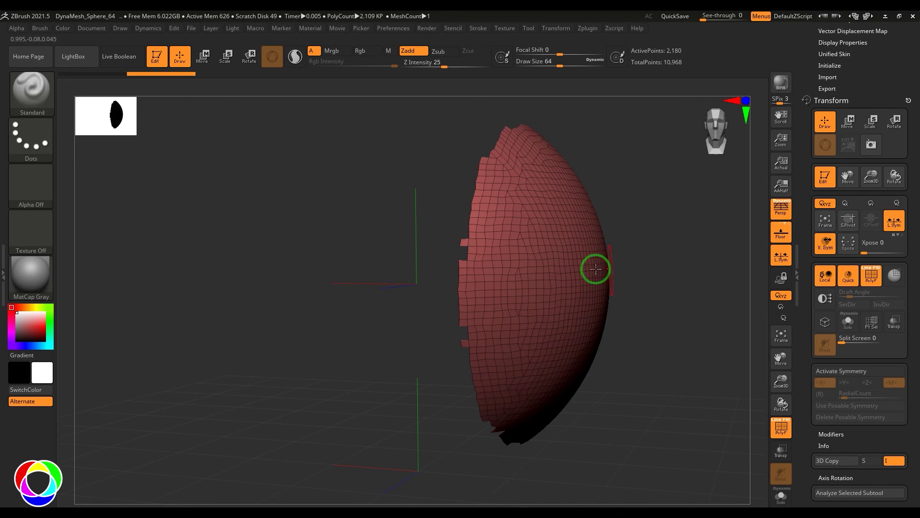
{"action": "key", "text": "x"}
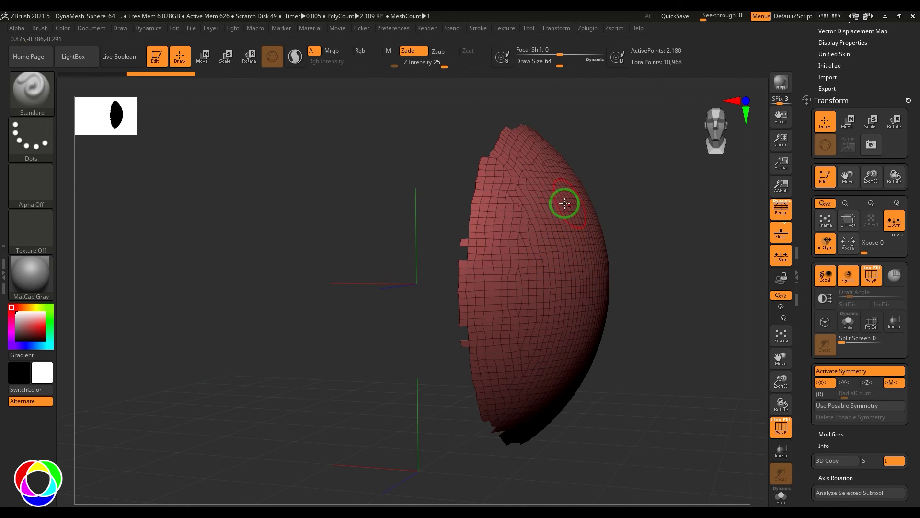
{"action": "left_click_drag", "start_coordinate": [627, 230], "coordinate": [509, 257]}
{"action": "mouse_move", "coordinate": [654, 290]}
{"action": "left_mouse_down"}
{"action": "mouse_move", "coordinate": [692, 295]}
{"action": "mouse_move", "coordinate": [683, 278]}
{"action": "mouse_move", "coordinate": [596, 253]}
{"action": "mouse_move", "coordinate": [605, 226]}
{"action": "mouse_move", "coordinate": [671, 285]}
{"action": "mouse_move", "coordinate": [645, 304]}
{"action": "mouse_move", "coordinate": [660, 317]}
{"action": "mouse_move", "coordinate": [687, 313]}
{"action": "mouse_move", "coordinate": [655, 352]}
{"action": "mouse_move", "coordinate": [637, 333]}
{"action": "left_mouse_up"}
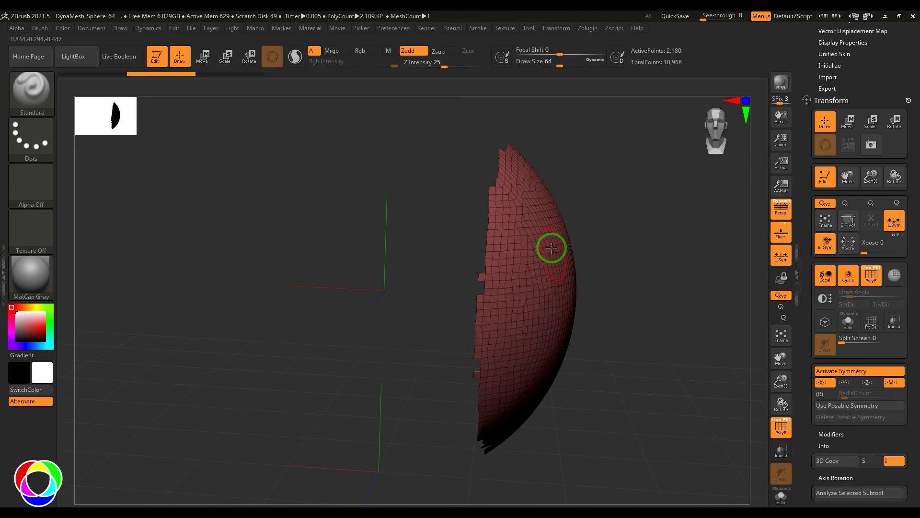
Hide the wireframe overlay and turn on V.Sym visible symmetry for the sphere slice
{"action": "key", "text": "shift+f"}
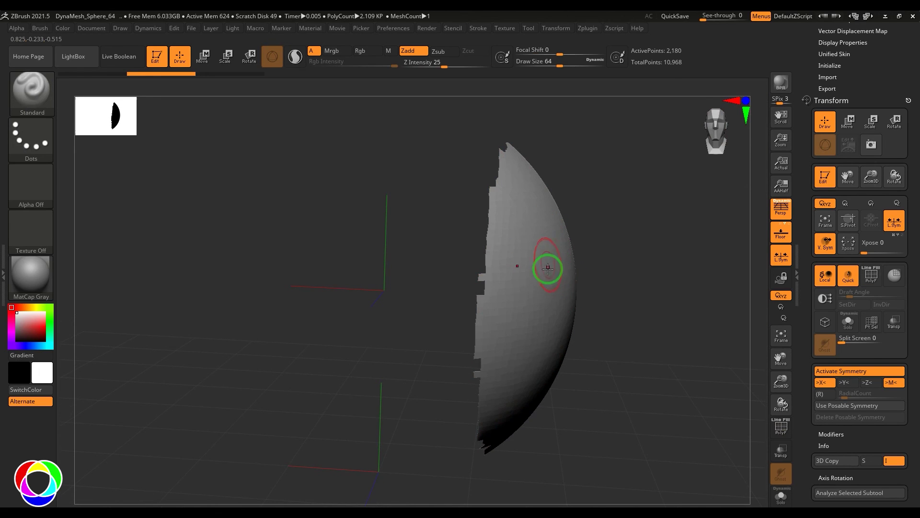
{"action": "right_click_drag", "start_coordinate": [549, 241], "coordinate": [607, 288], "text": "alt"}
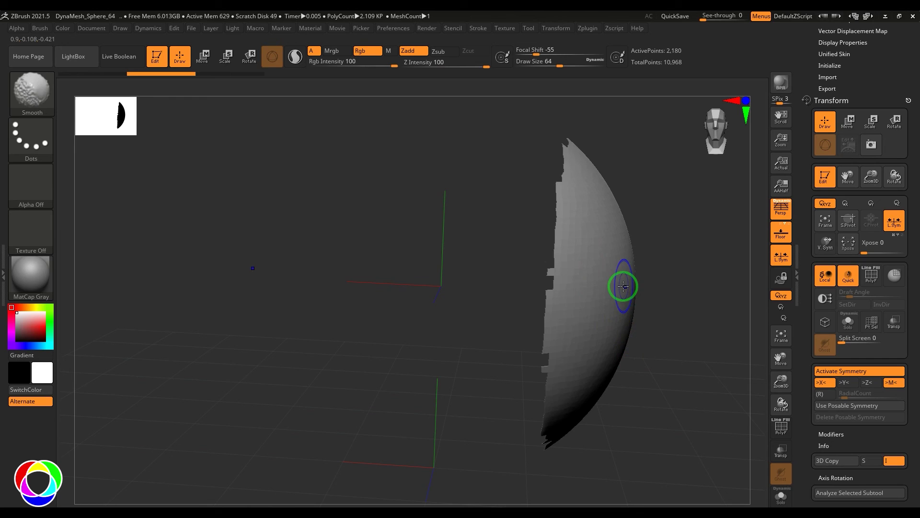
{"action": "key", "text": "shift+f"}
{"action": "key", "text": "shift+f"}
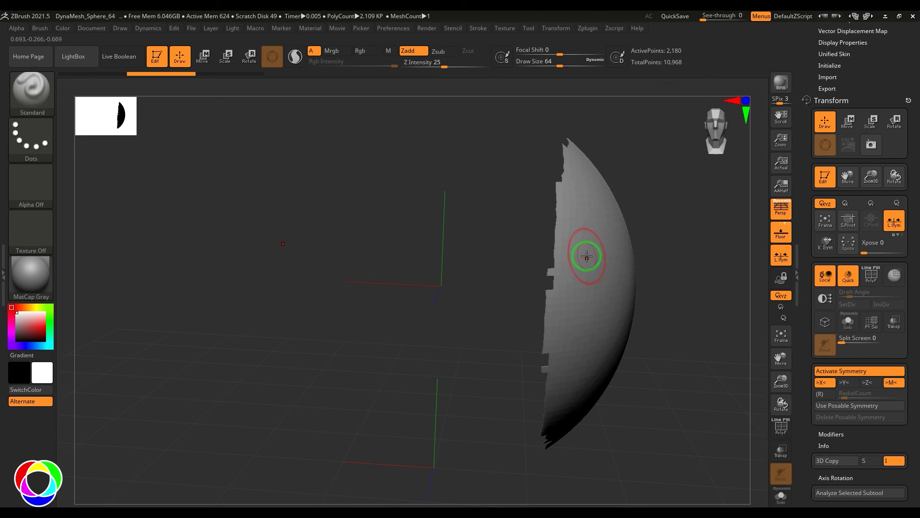
{"action": "left_click", "coordinate": [826, 243]}
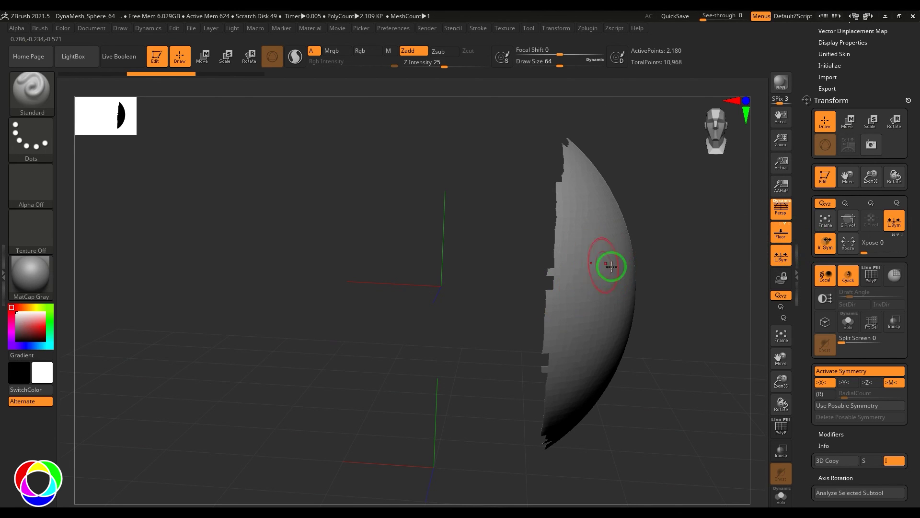